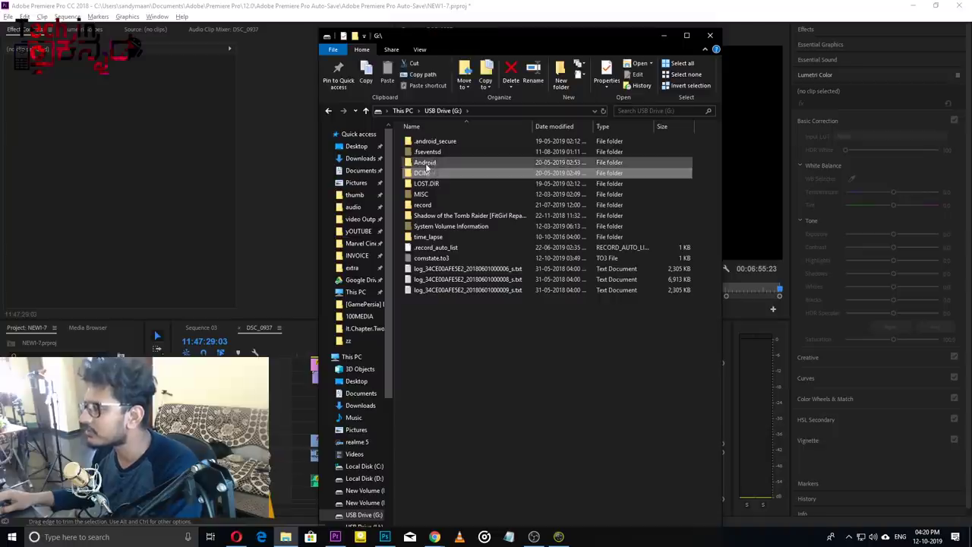
Step: Open the 100MEDIA folder inside DCIM on the USB drive and browse to its MVI video clips
double_click(433, 173)
double_click(430, 153)
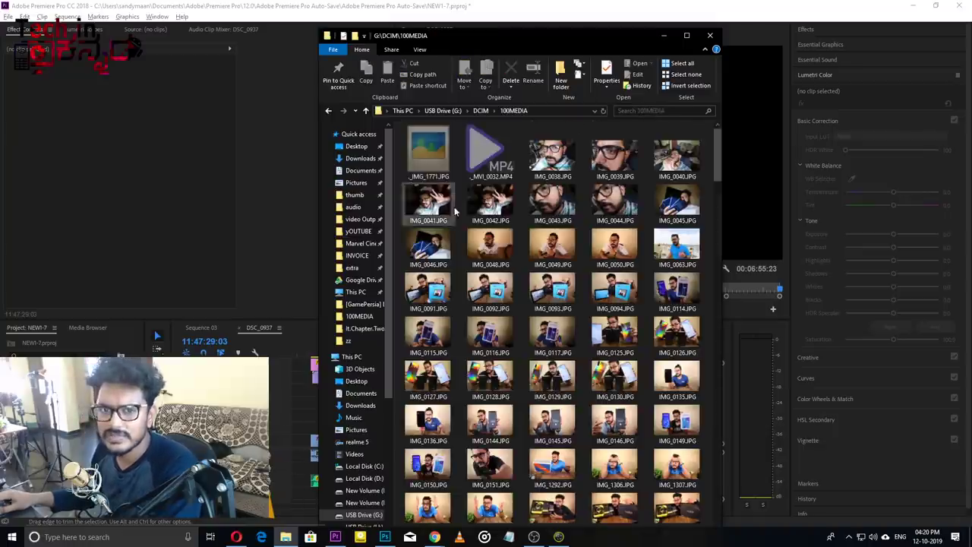
scroll(507, 410, down, 10)
scroll(507, 410, down, 10)
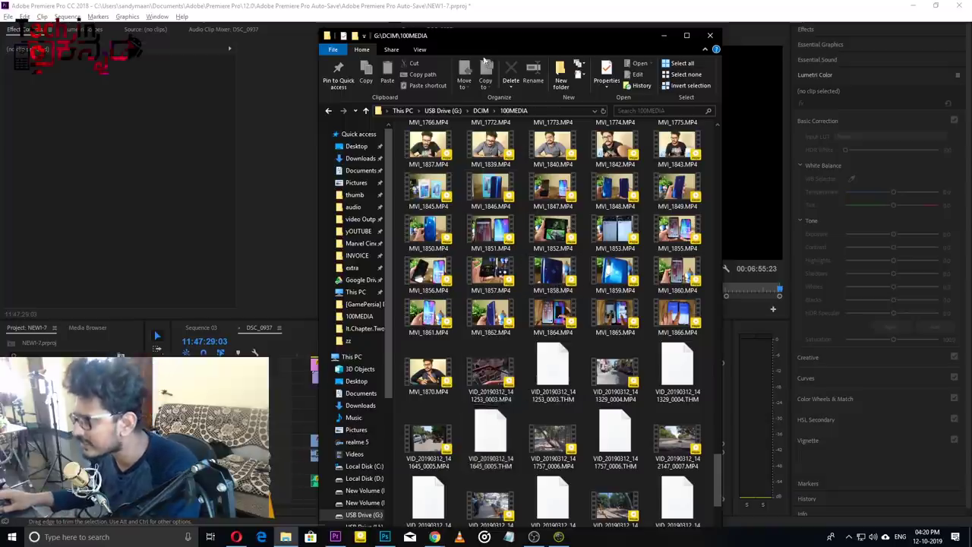
Step: Add MVI_1859.MP4 from the folder to the DSC_0937 timeline past the end of the edit, close the folder window and select the clip
drag(423, 37, 702, 47)
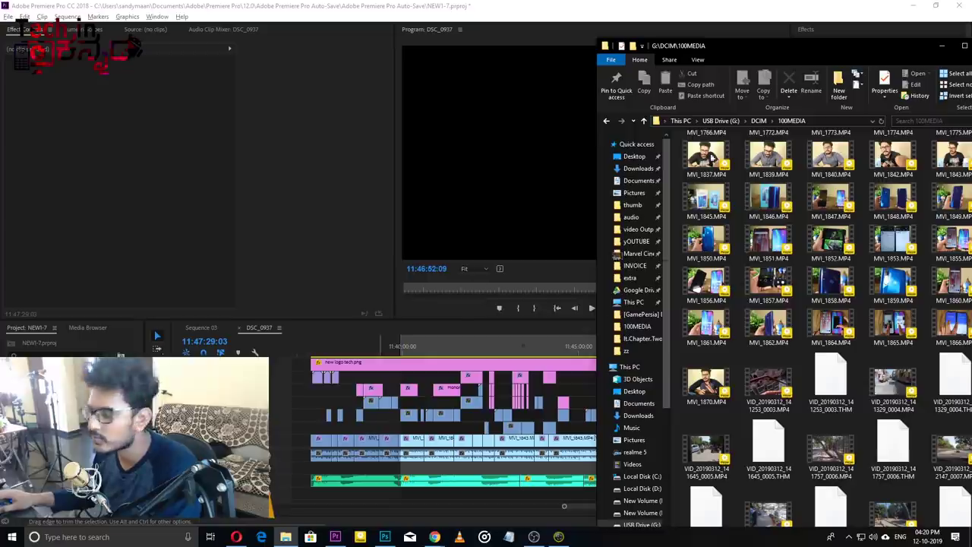
drag(725, 50, 129, 58)
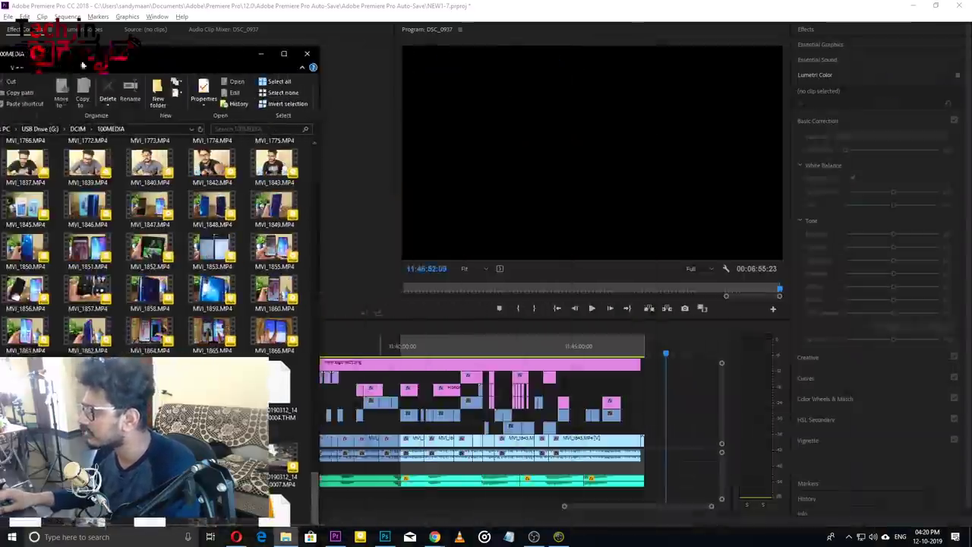
mouse_move(692, 410)
mouse_down()
mouse_move(694, 403)
mouse_move(683, 427)
mouse_up()
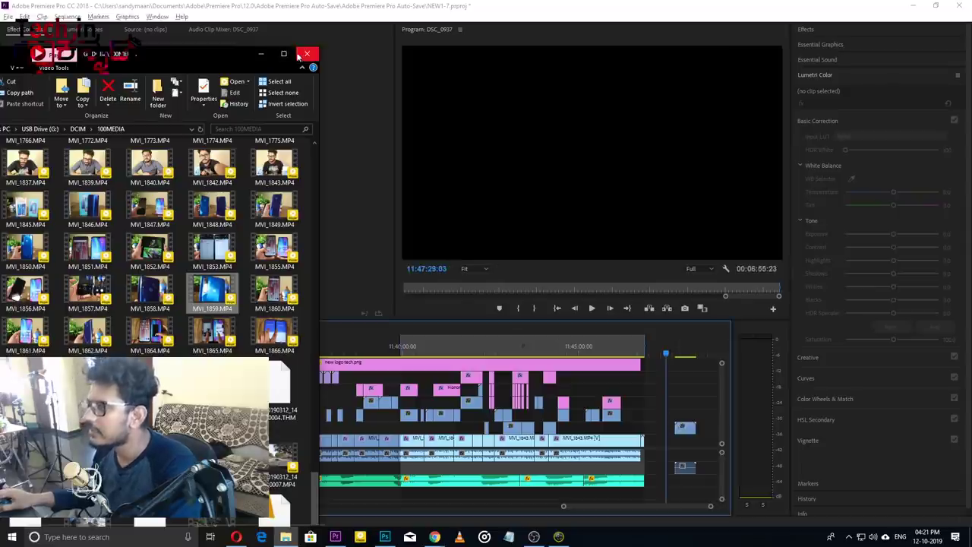
click(307, 54)
click(685, 427)
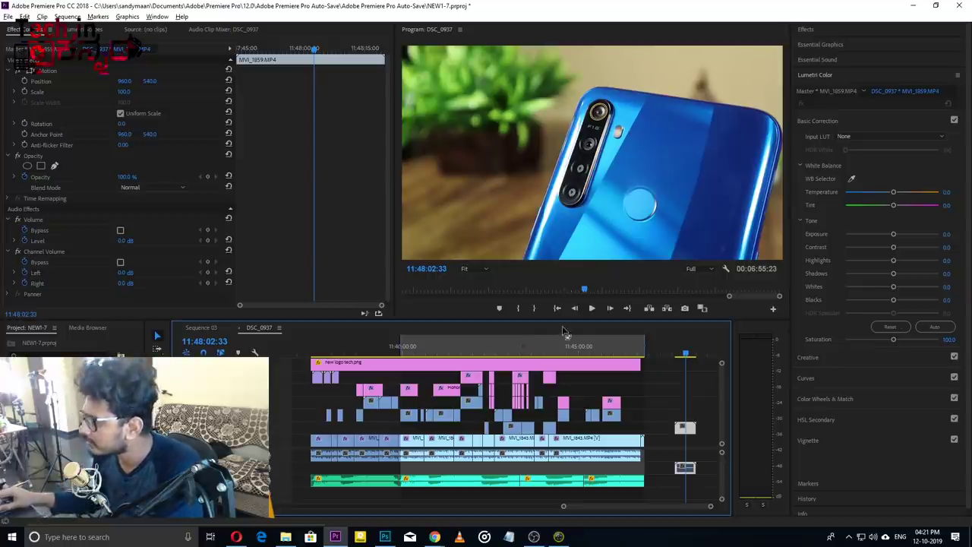
Step: Review the MVI_1843.MP4 section near 11:45:19 and the earlier group of clips near 11:30:25 in the sequence
click(593, 353)
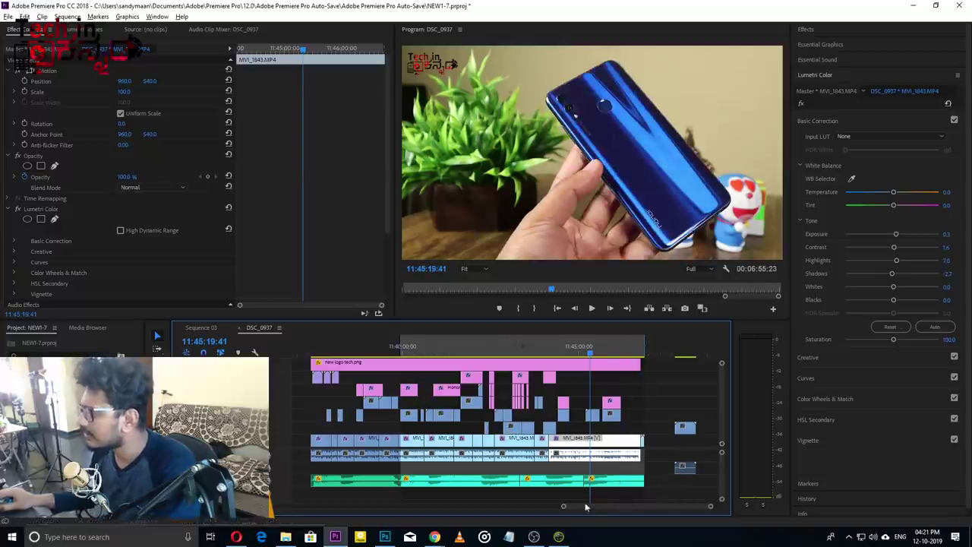
drag(564, 507, 182, 506)
drag(326, 501, 365, 514)
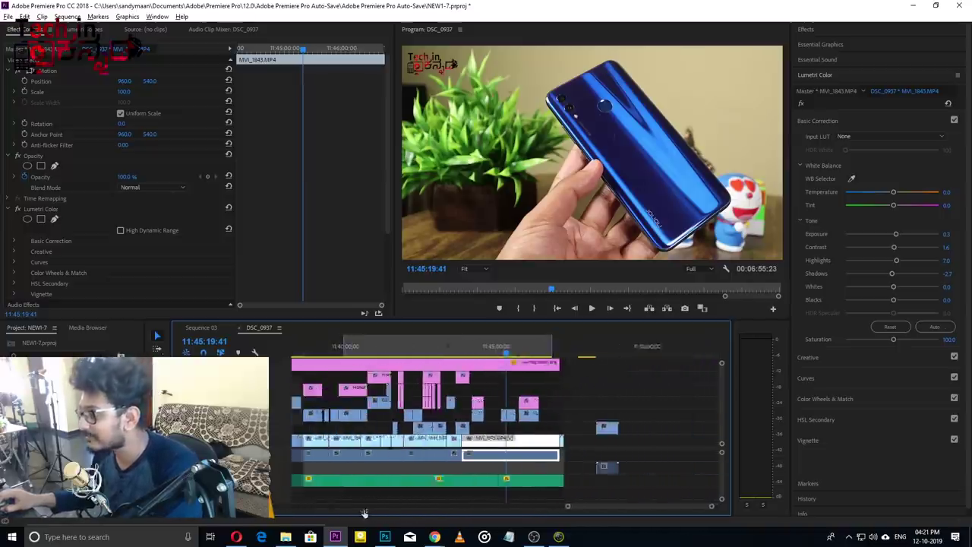
mouse_move(580, 508)
mouse_down()
mouse_move(240, 509)
mouse_move(645, 502)
mouse_move(590, 508)
mouse_up()
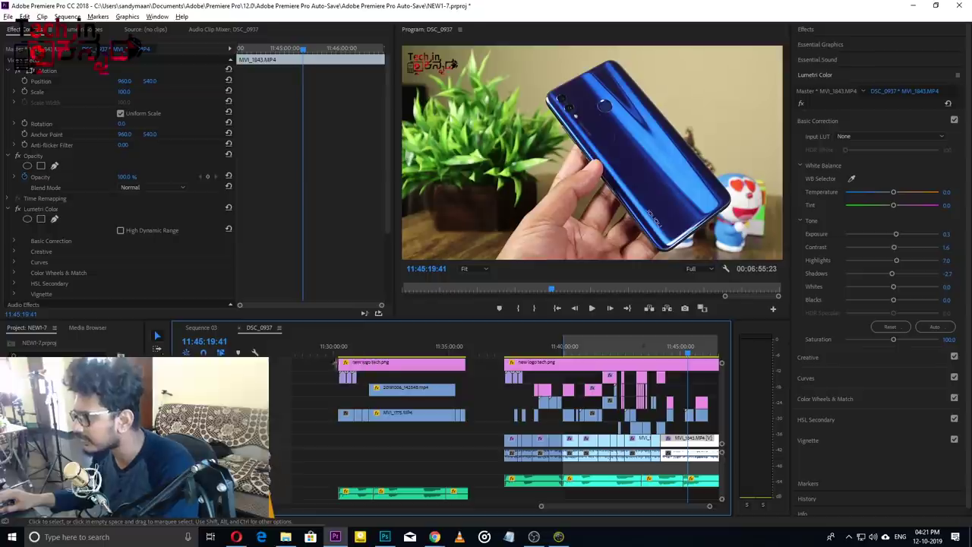
drag(322, 386, 357, 376)
click(342, 352)
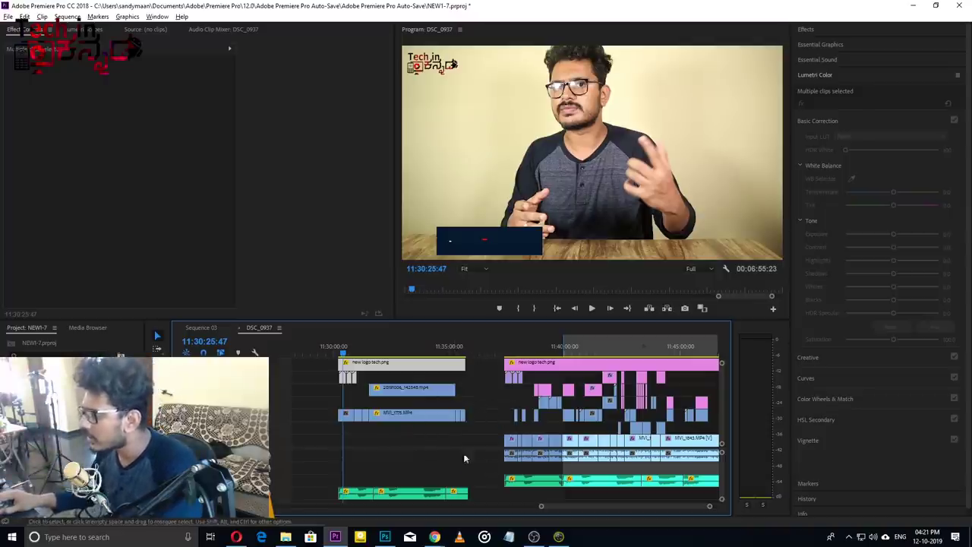
scroll(563, 507, right, 5)
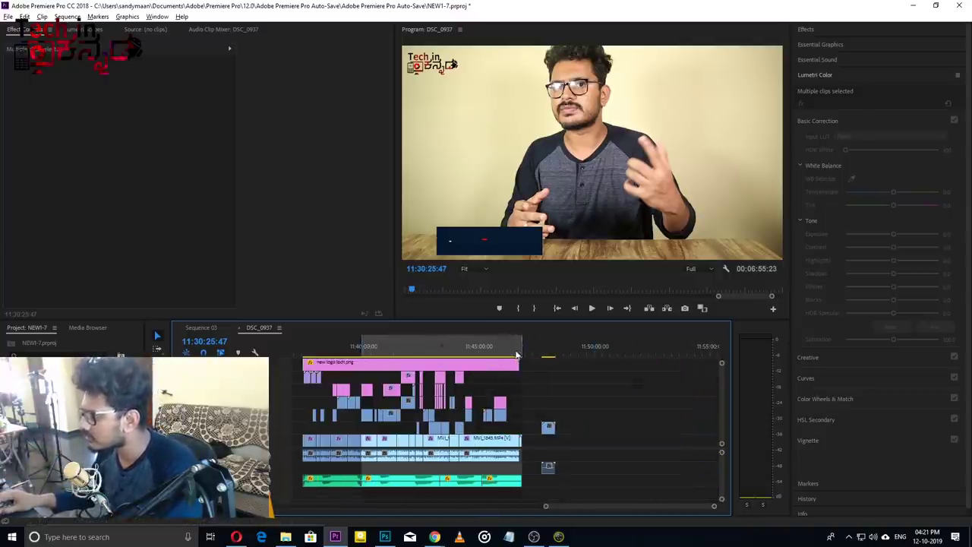
Step: Play the simple-intro-copy.mp4 ending from about 11:46:46 and the MVI_1843.MP4 phone shot from about 11:42:49
click(517, 354)
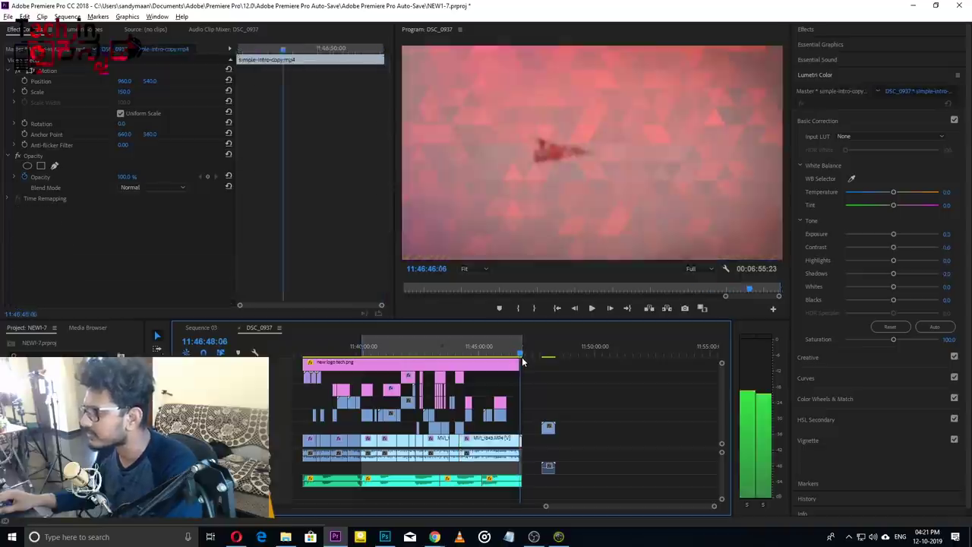
drag(523, 362, 523, 362)
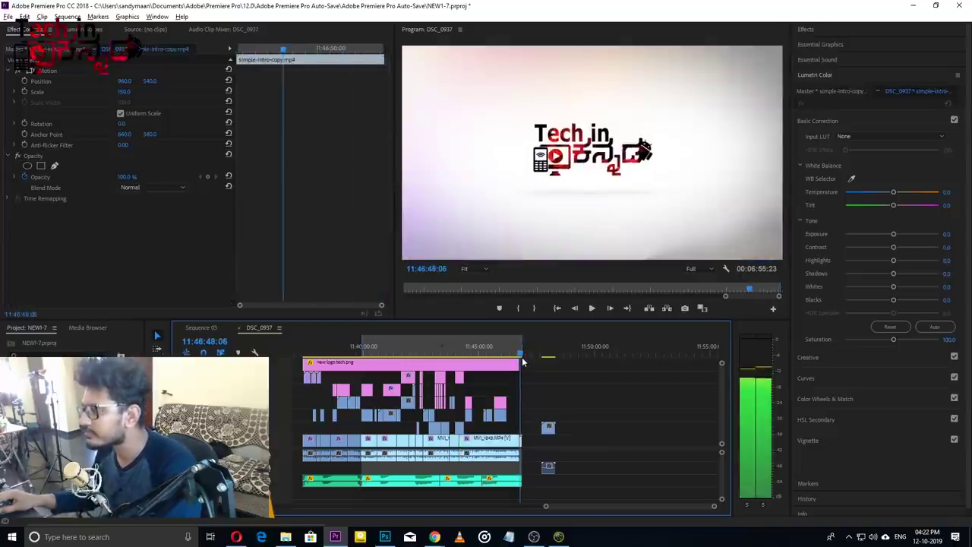
key(space)
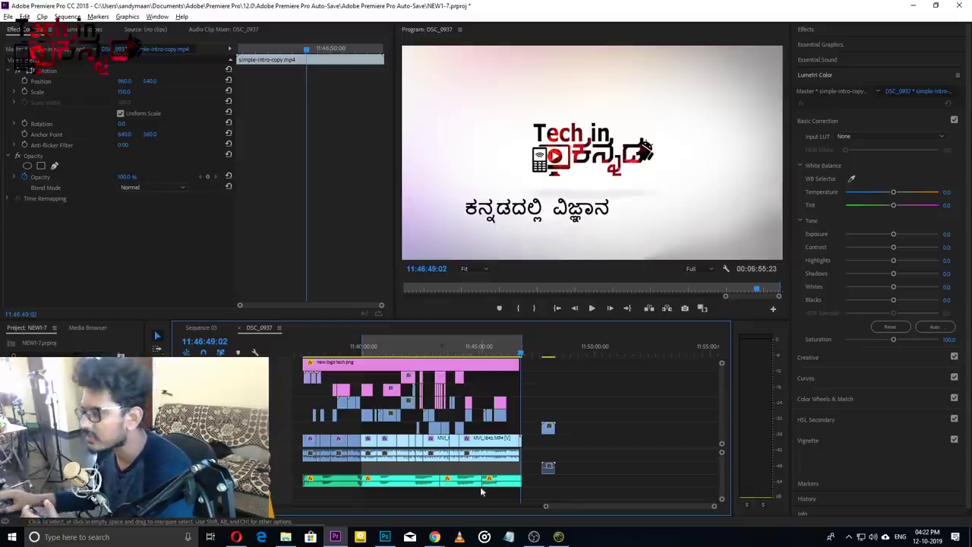
drag(452, 344, 430, 338)
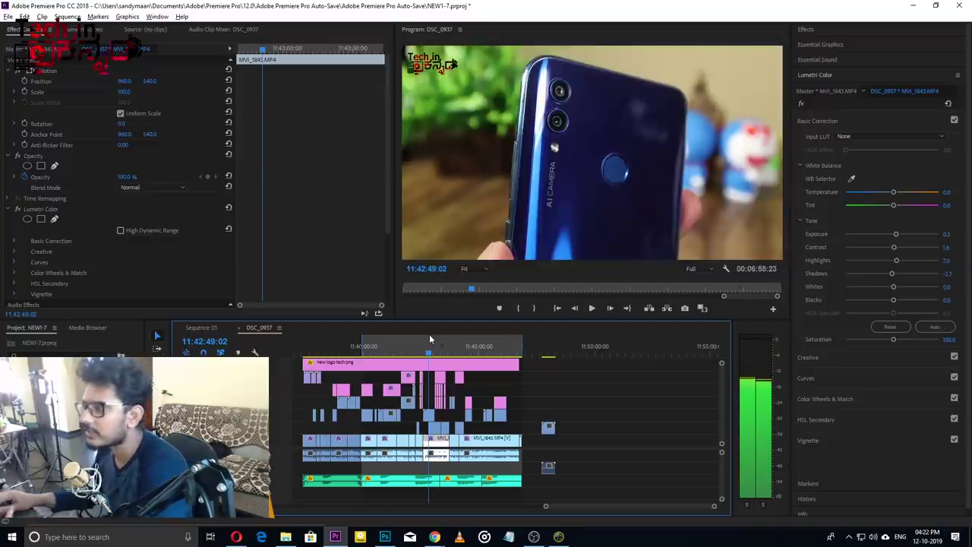
key(space)
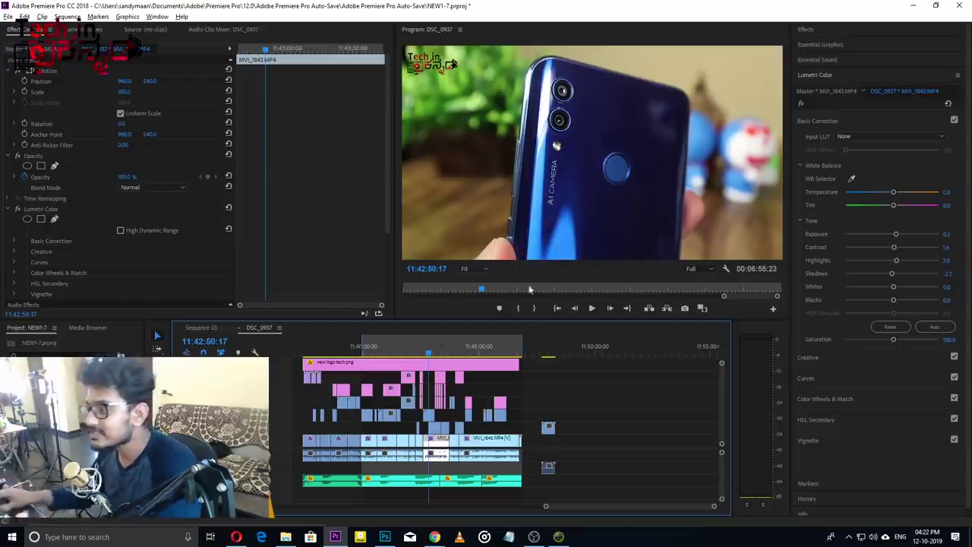
Step: Switch to Photoshop and view the three open thumbnail documents, ending on the Powerful phone thumbnail
click(390, 537)
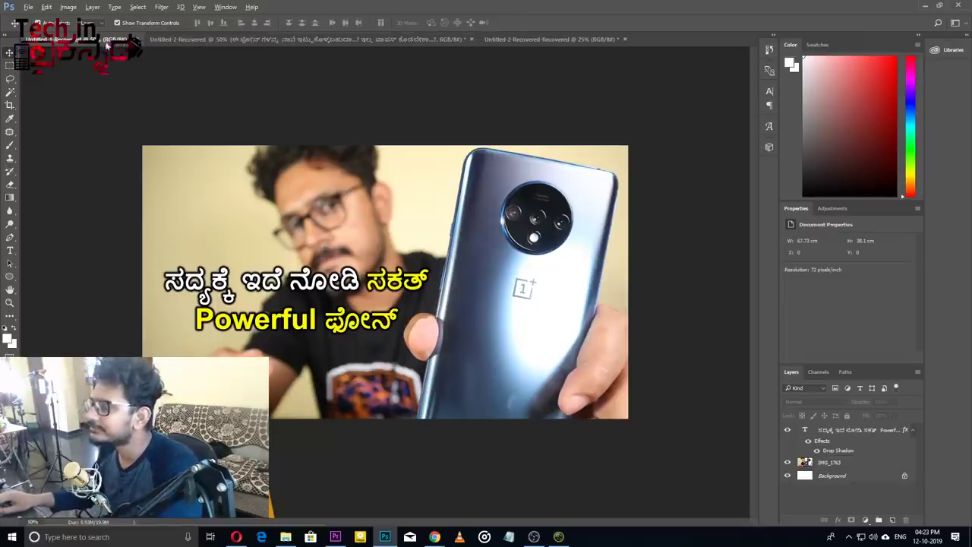
click(209, 43)
click(509, 39)
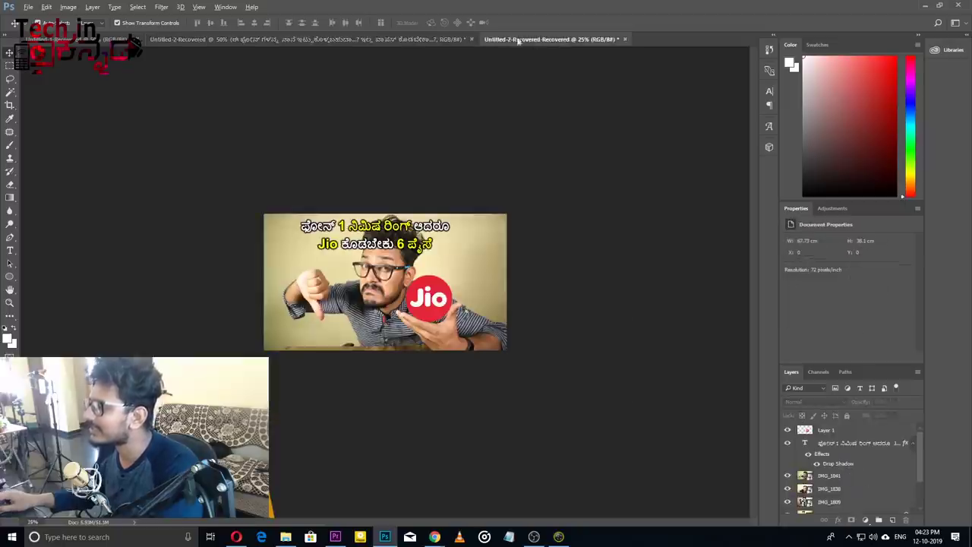
click(184, 42)
click(107, 39)
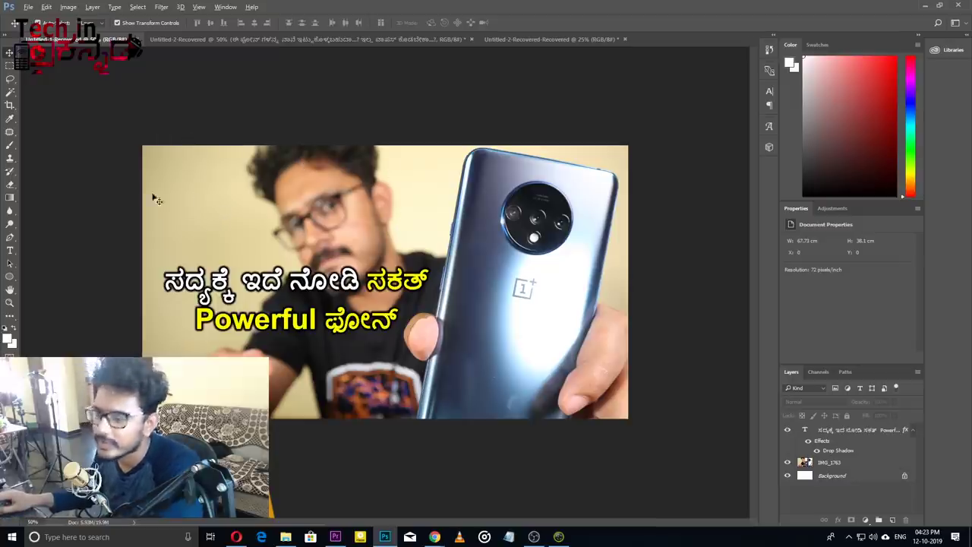
Step: Toggle the visibility of the IMG_1763 photo layer off and back on
click(831, 462)
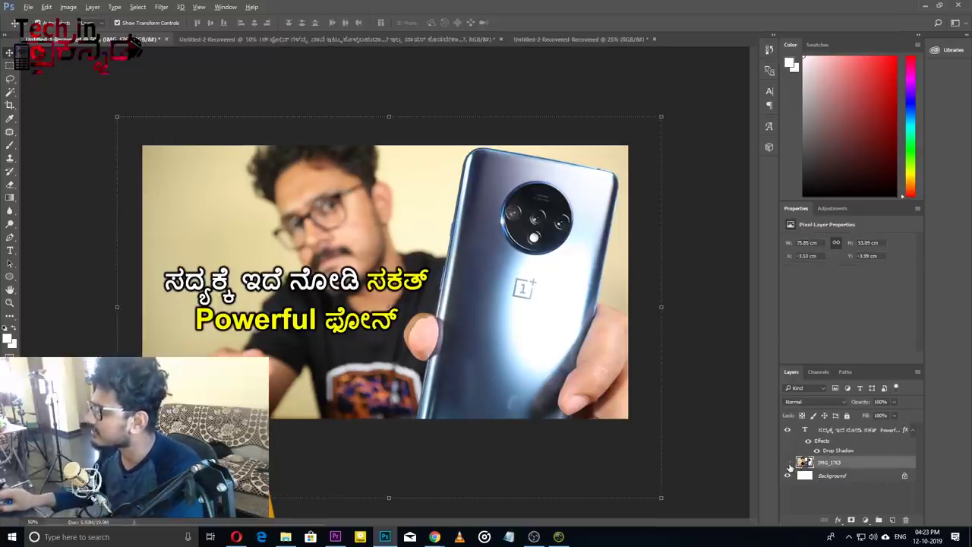
click(787, 462)
click(787, 463)
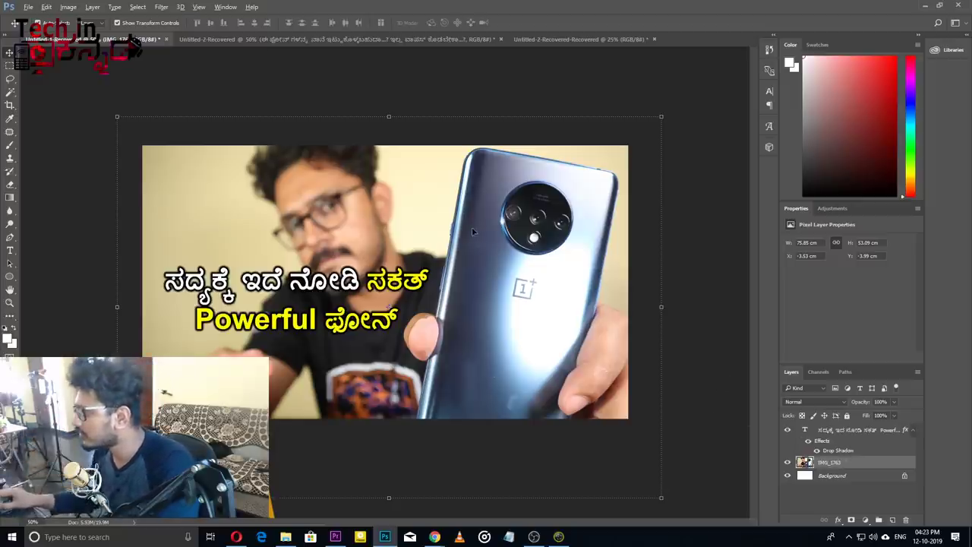
Step: Reposition the two-line title text over the person's chest beside the phone in the thumbnail
click(297, 300)
drag(363, 300, 351, 318)
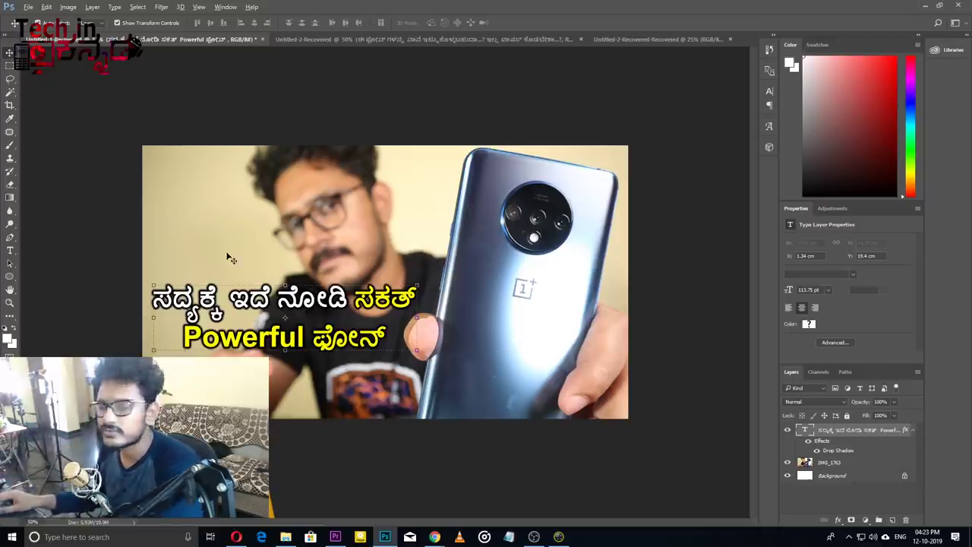
drag(317, 332, 316, 321)
Step: Compare the phone-box, Jio and Powerful phone thumbnail documents
click(404, 42)
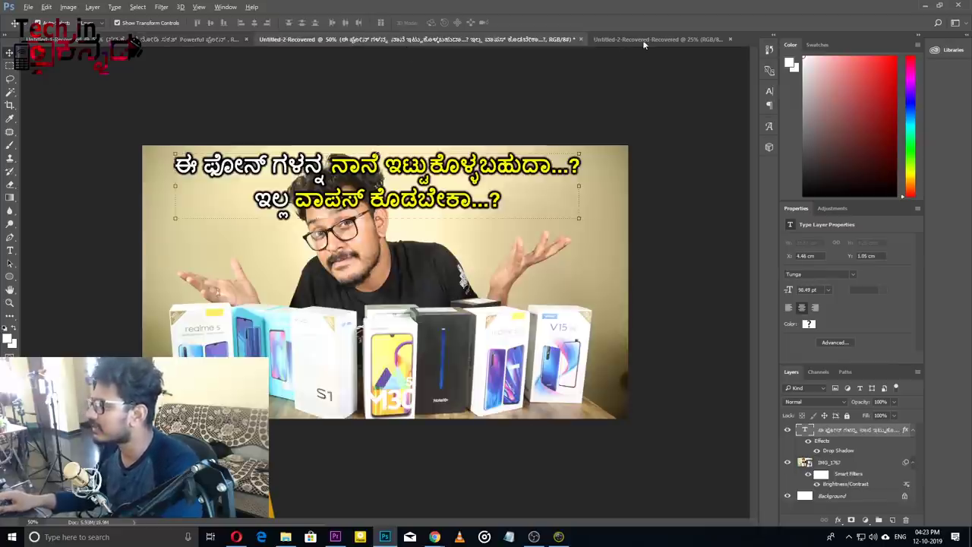
click(644, 40)
click(447, 42)
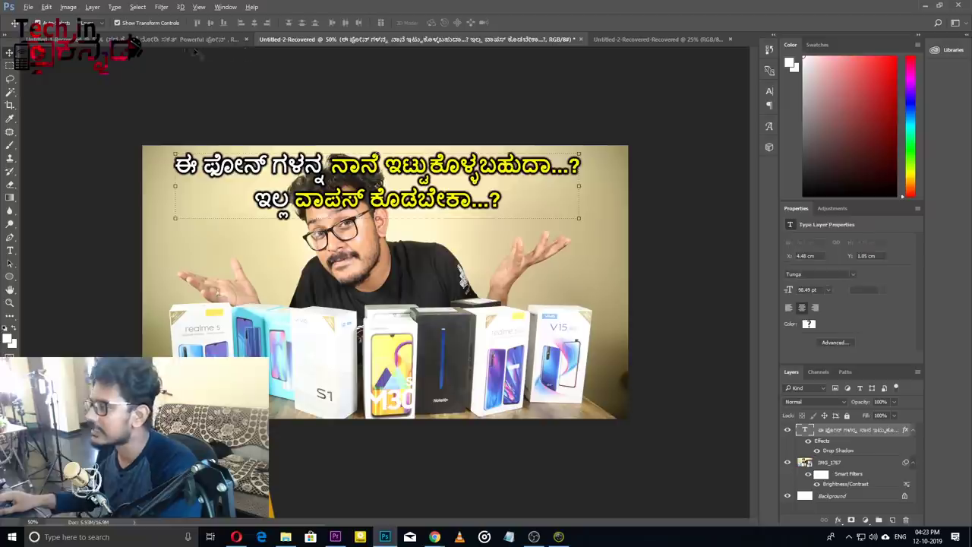
click(169, 41)
click(404, 41)
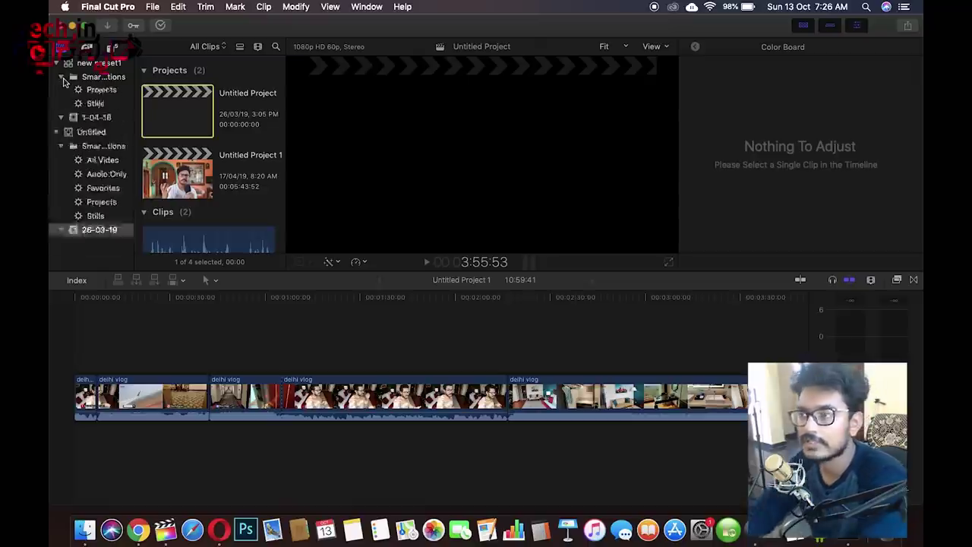
Step: Show all video in the new preset1 library and place the Untitled Project Clip 3 subscribe animation above the storyline at about 0:46
click(103, 91)
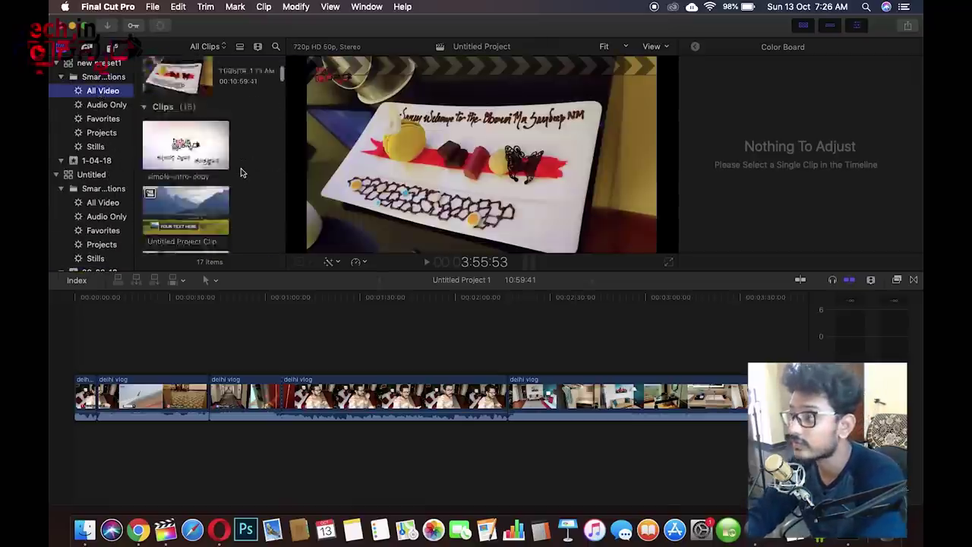
scroll(241, 173, down, 5)
scroll(240, 173, down, 3)
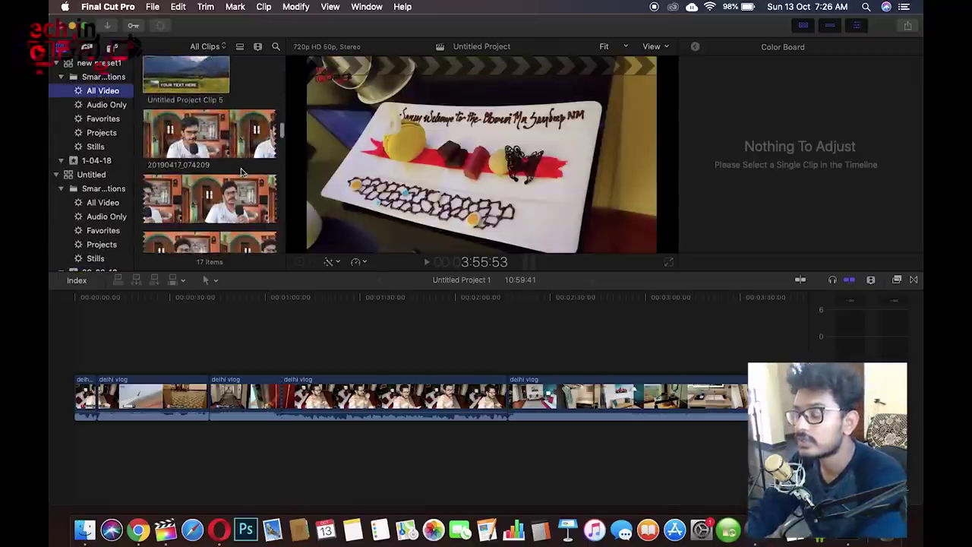
scroll(241, 173, up, 6)
click(189, 131)
drag(180, 140, 232, 335)
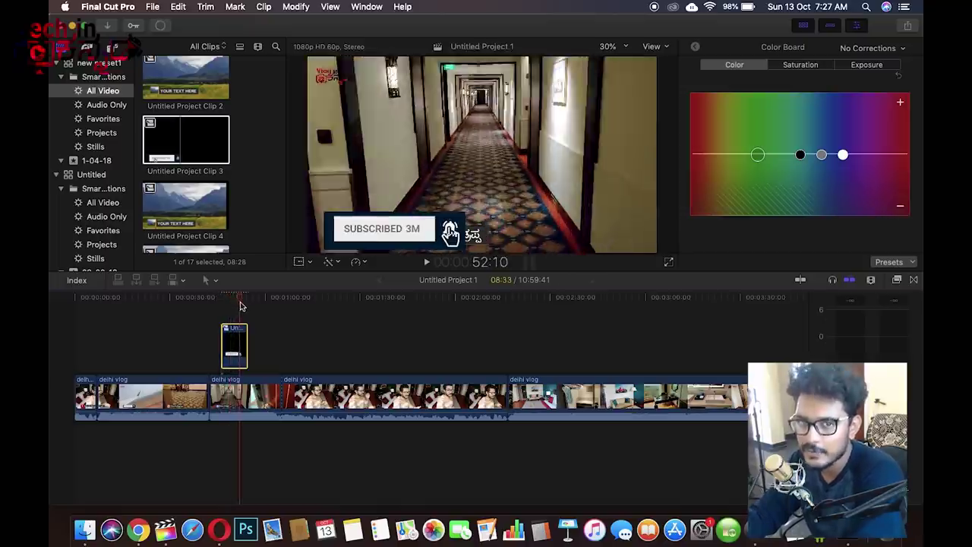
Step: Place the preset Clip 1 Facebook page title above the storyline at about 1:12
scroll(214, 111, up, 3)
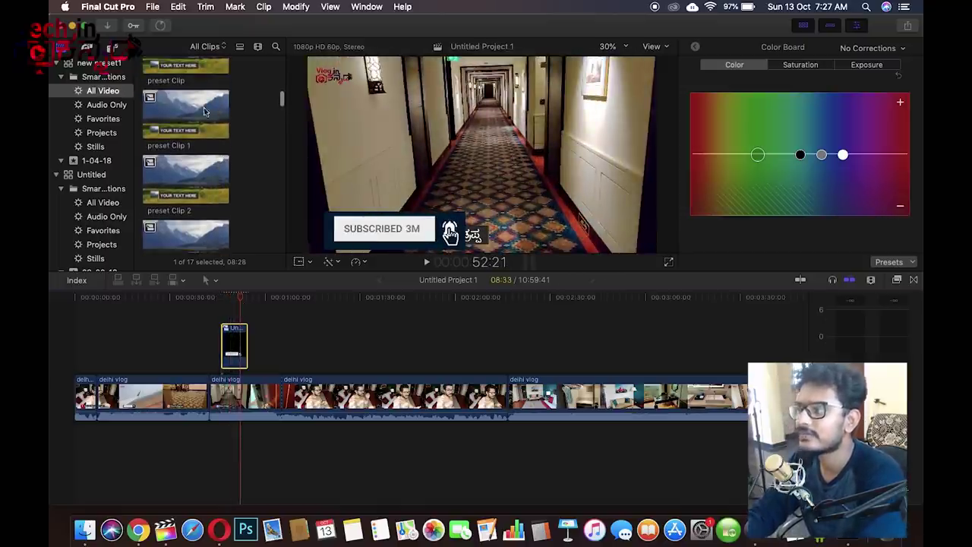
click(190, 115)
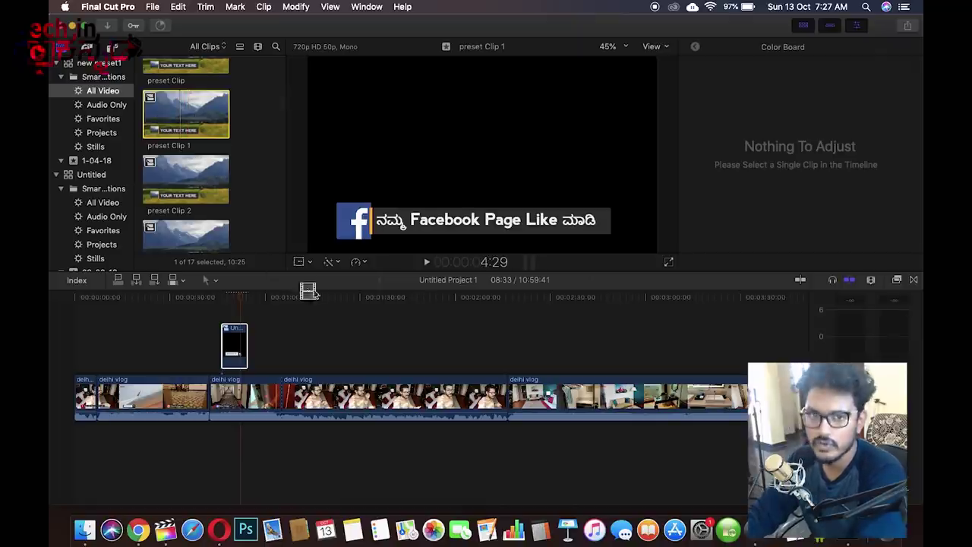
drag(303, 341, 302, 328)
Step: Place preset Clip above the storyline at about 1:42
scroll(203, 135, up, 3)
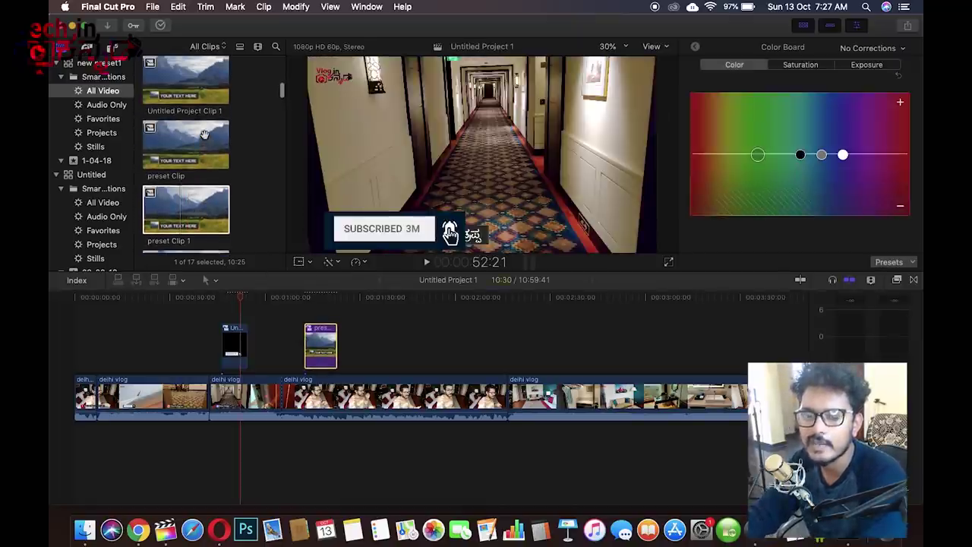
click(205, 138)
drag(395, 289, 411, 346)
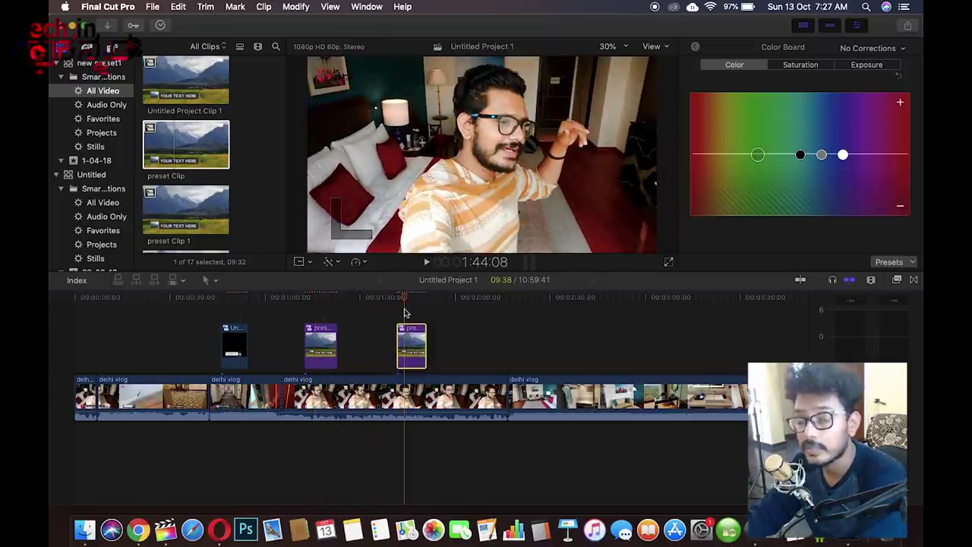
Step: Skim the timeline to about 2:22 and inspect the whole project alongside the three connected clips
drag(413, 314, 524, 321)
key(super+minus)
key(super+minus)
key(super+minus)
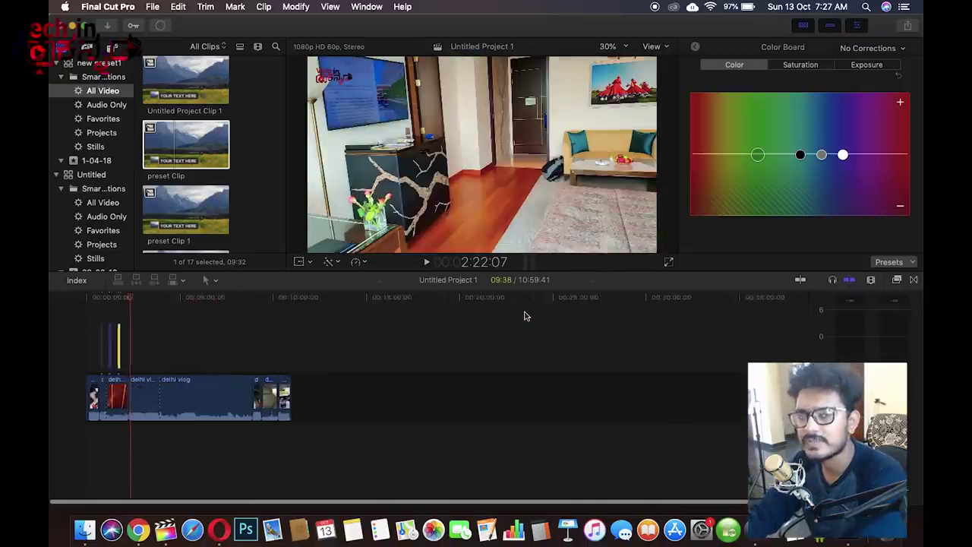
key(super+equal)
key(super+equal)
key(super+equal)
scroll(525, 315, left, 3)
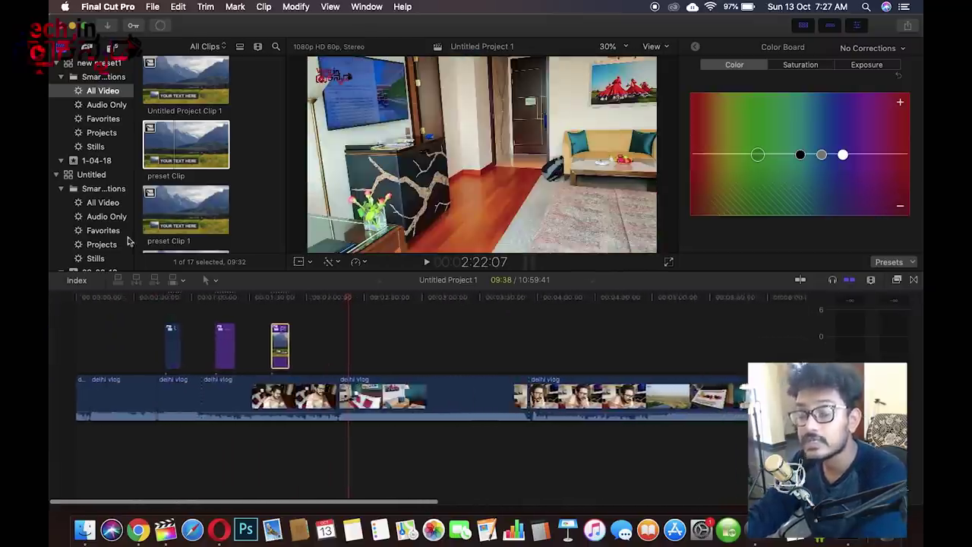
Step: Show the video properties of the selected preset Clip, and look through the library's clips and the rest of the timeline
click(696, 48)
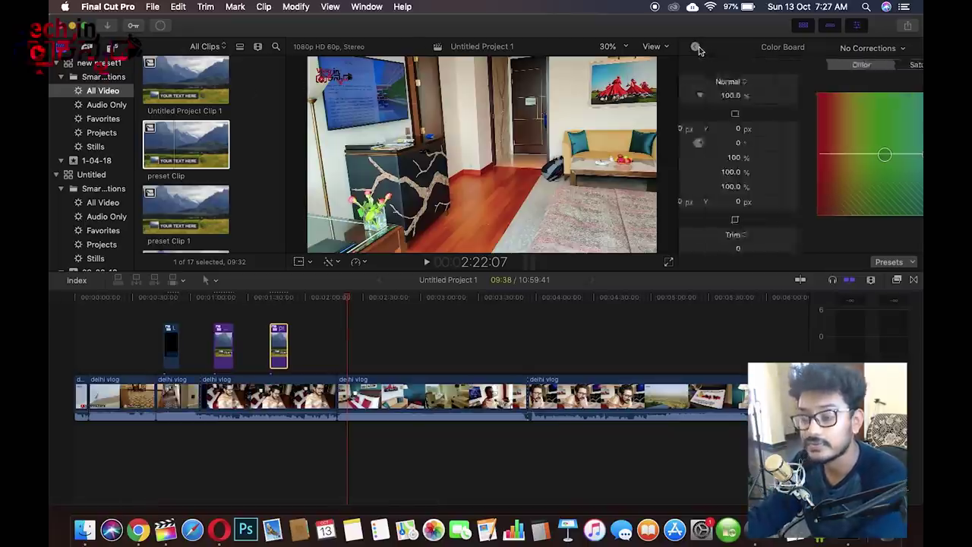
scroll(175, 116, up, 5)
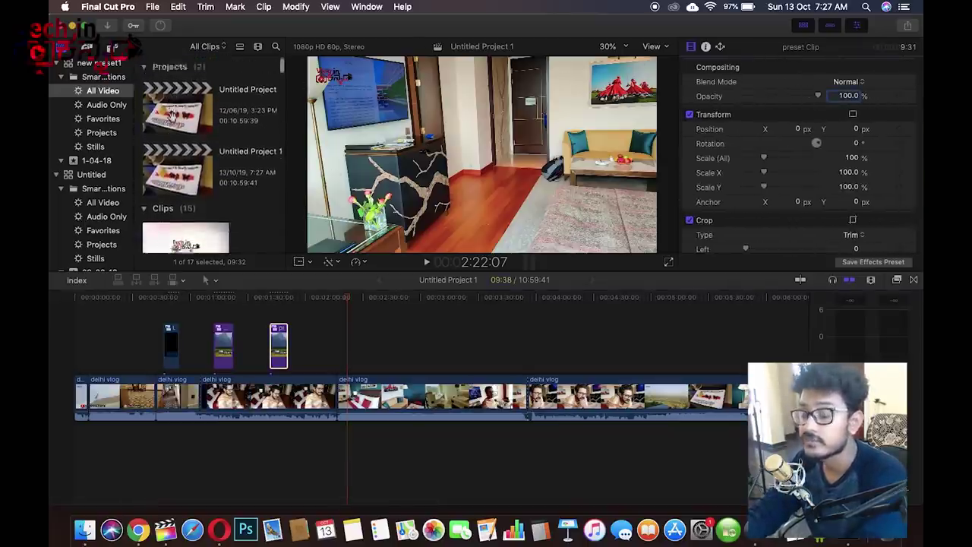
scroll(173, 115, down, 10)
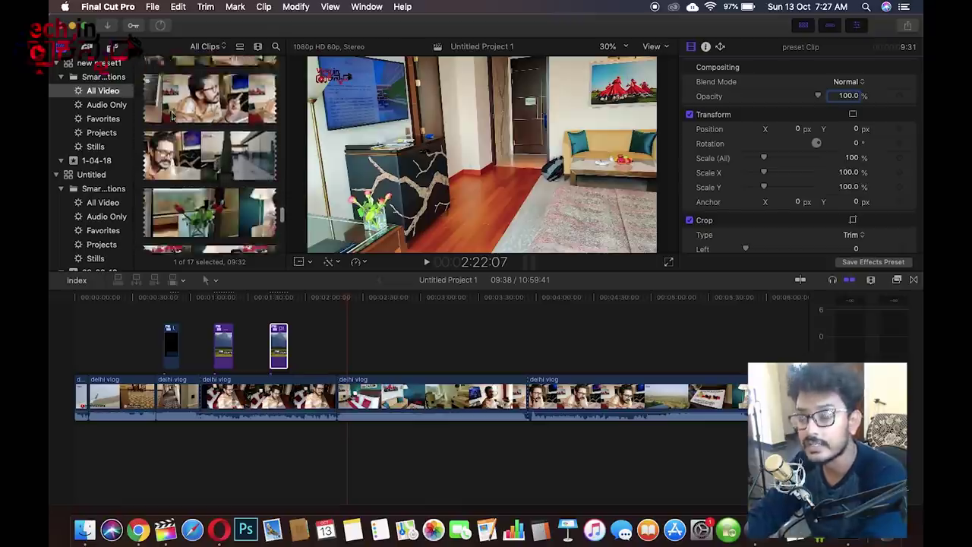
scroll(173, 115, up, 10)
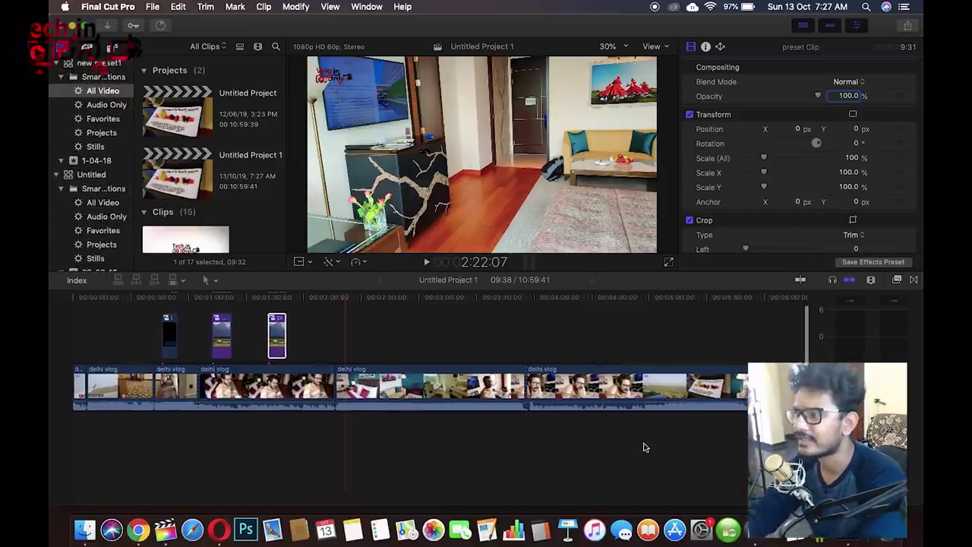
scroll(643, 445, right, 10)
scroll(643, 447, right, 10)
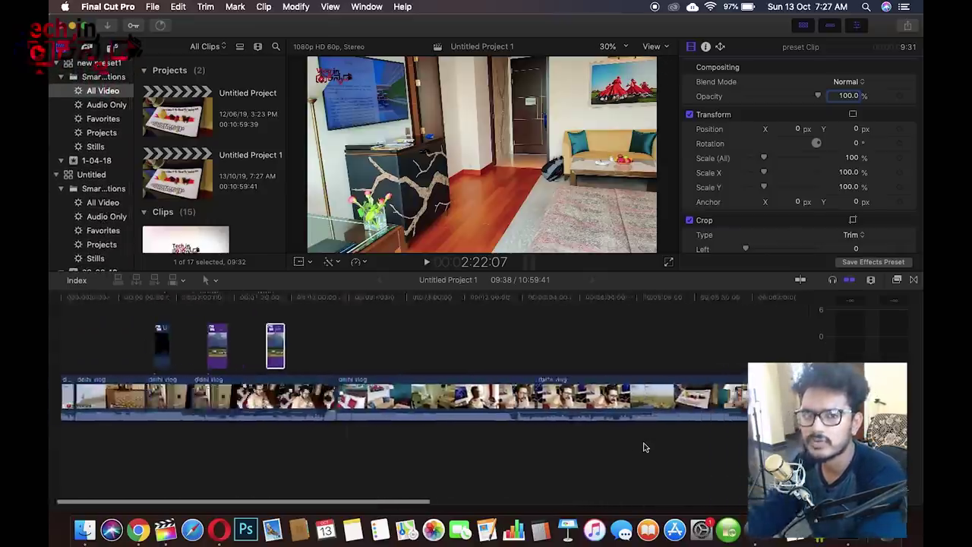